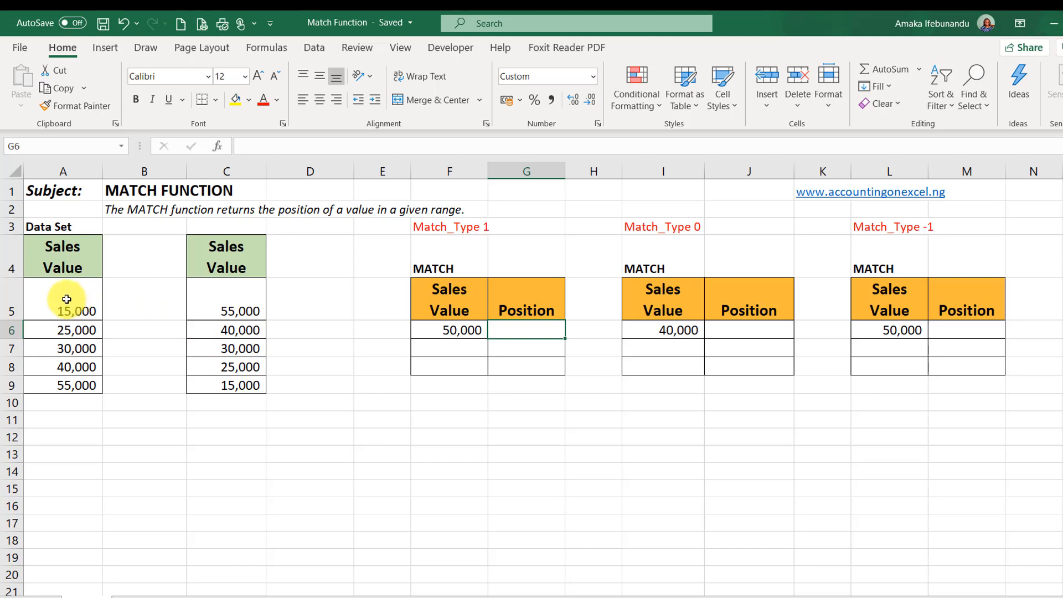
- Compare the order of the sales values in A5:A9 with those in C5:C9
left_click_drag(66, 303, 51, 388)
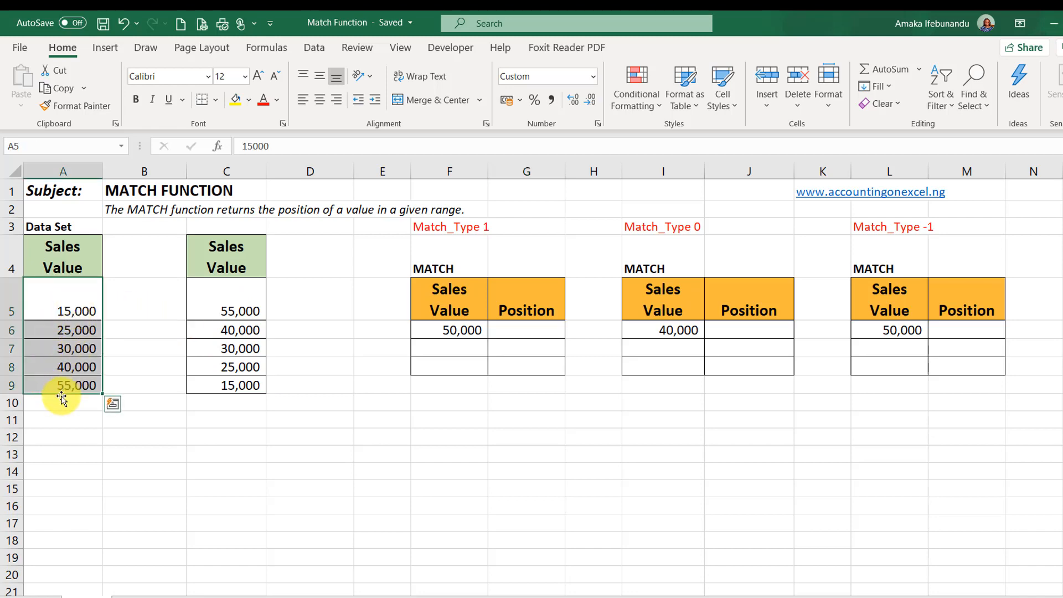
left_click_drag(234, 299, 219, 384)
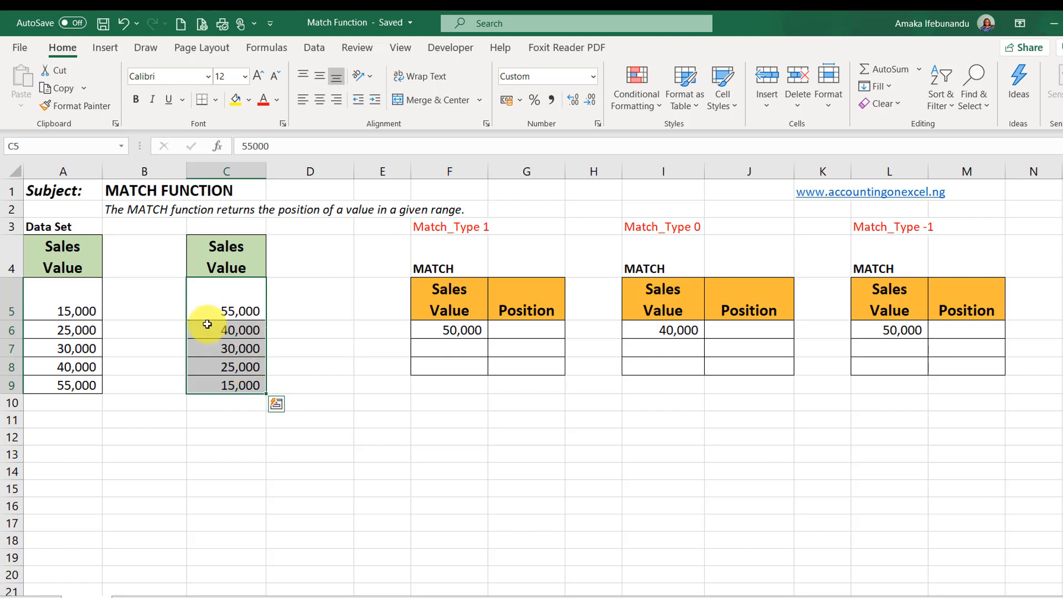
left_click_drag(72, 287, 61, 392)
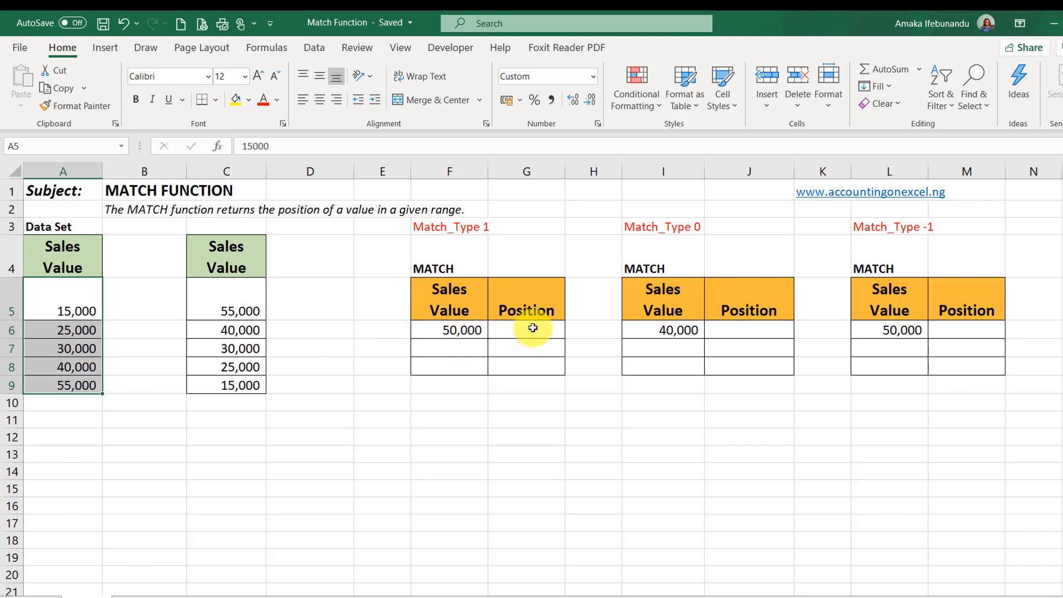
left_click(230, 295)
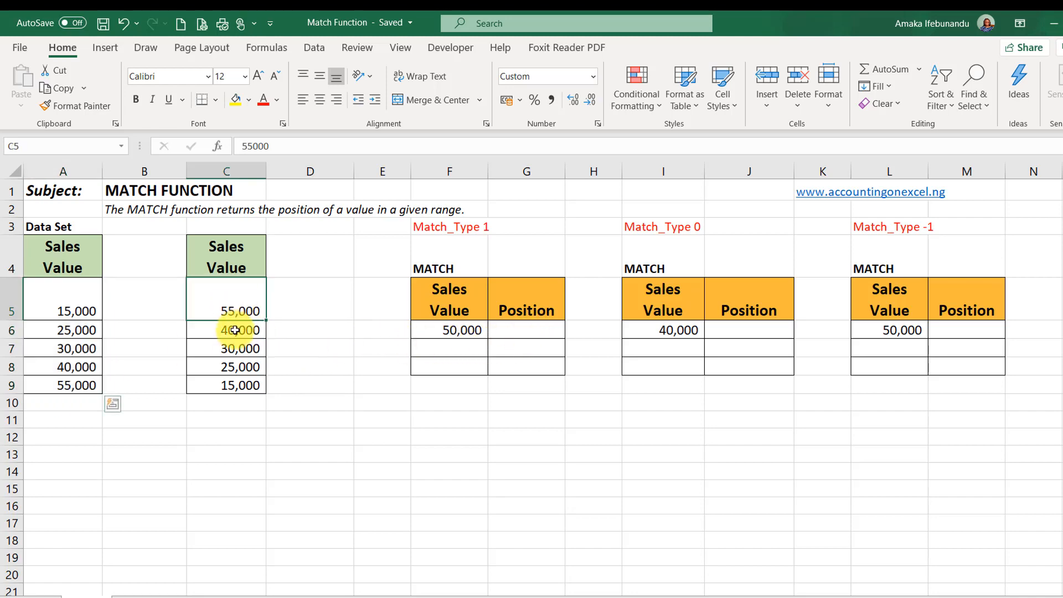
left_click_drag(236, 330, 227, 383)
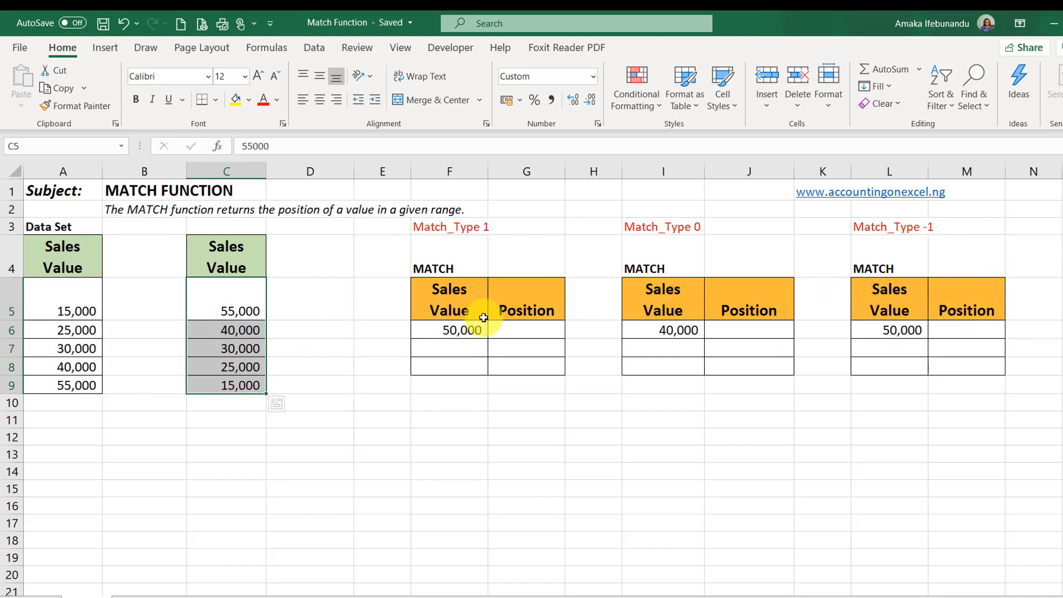
- Enter =MATCH(F6,A5:A9,1) in Position cell G6 of the Match_Type 1 table
left_click(525, 328)
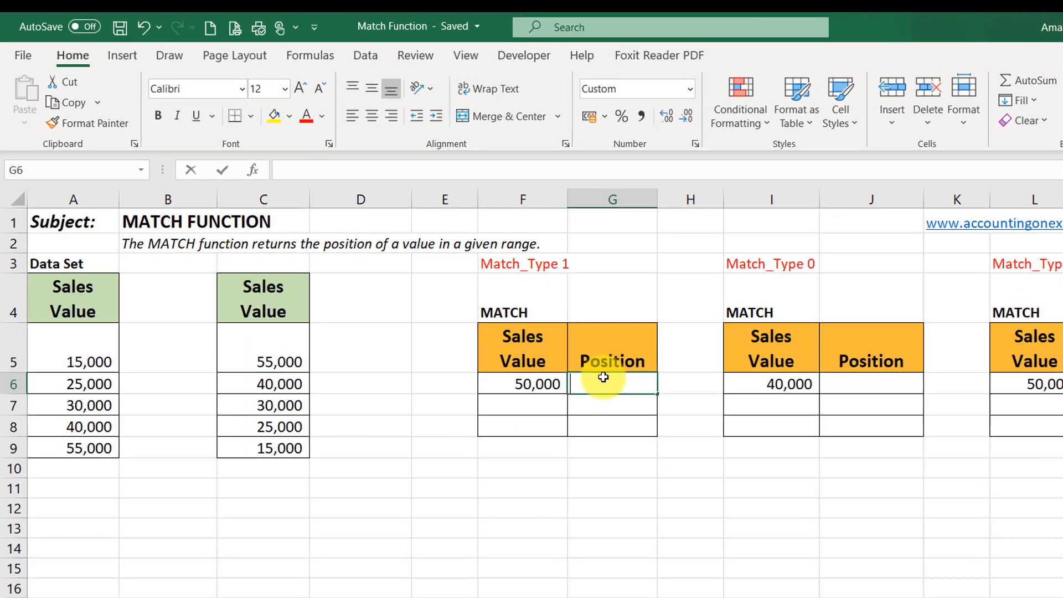
type("=")
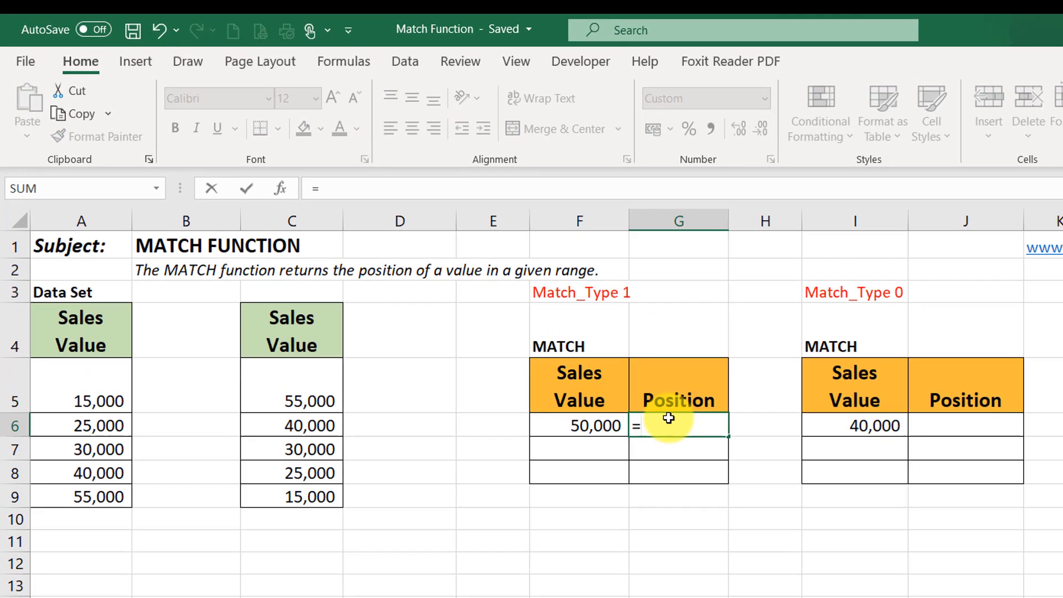
type("match")
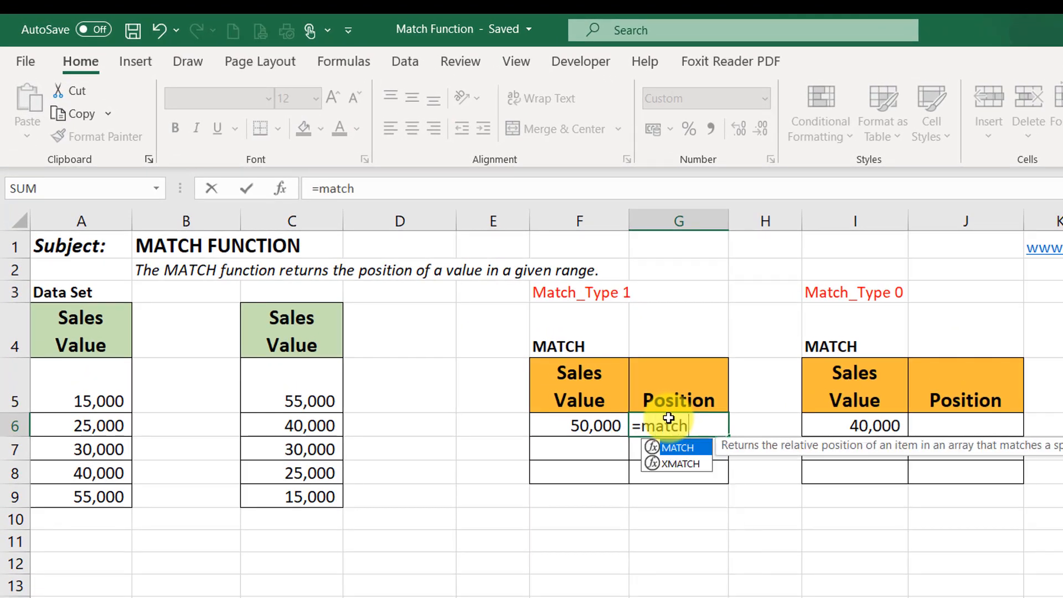
key("Tab")
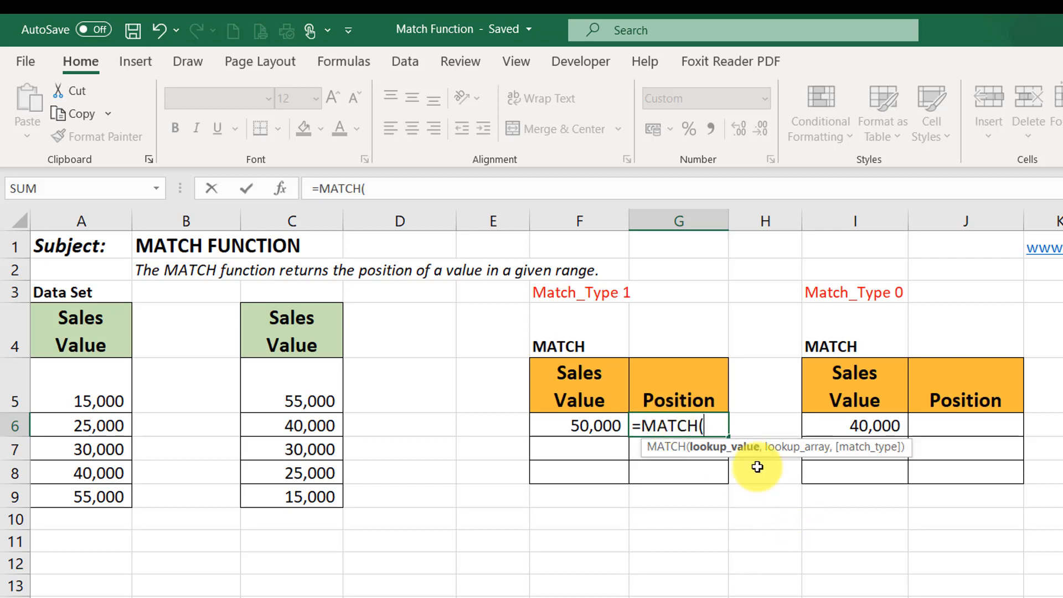
left_click(575, 419)
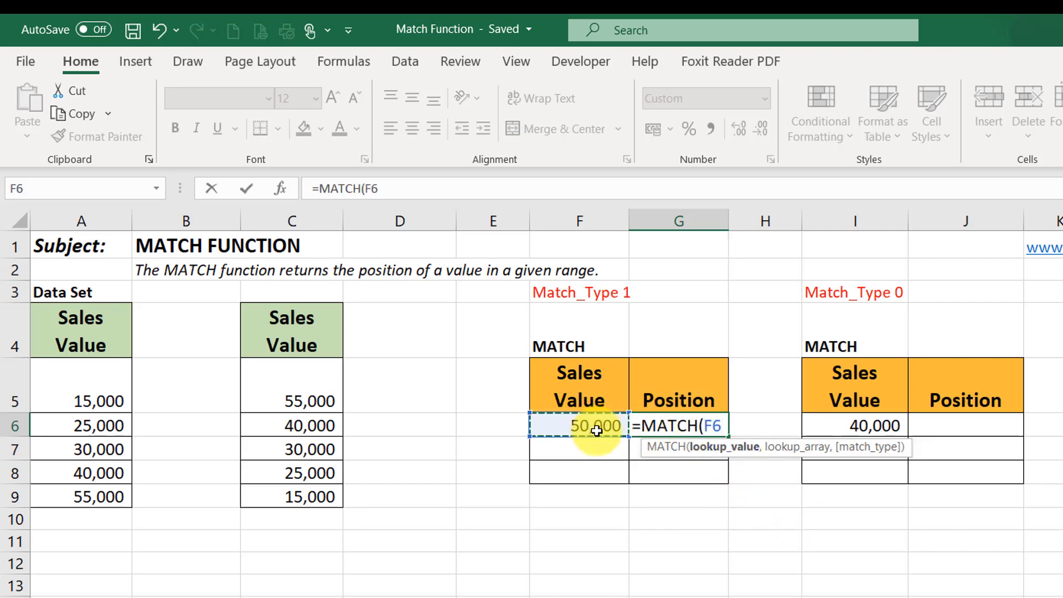
type(",")
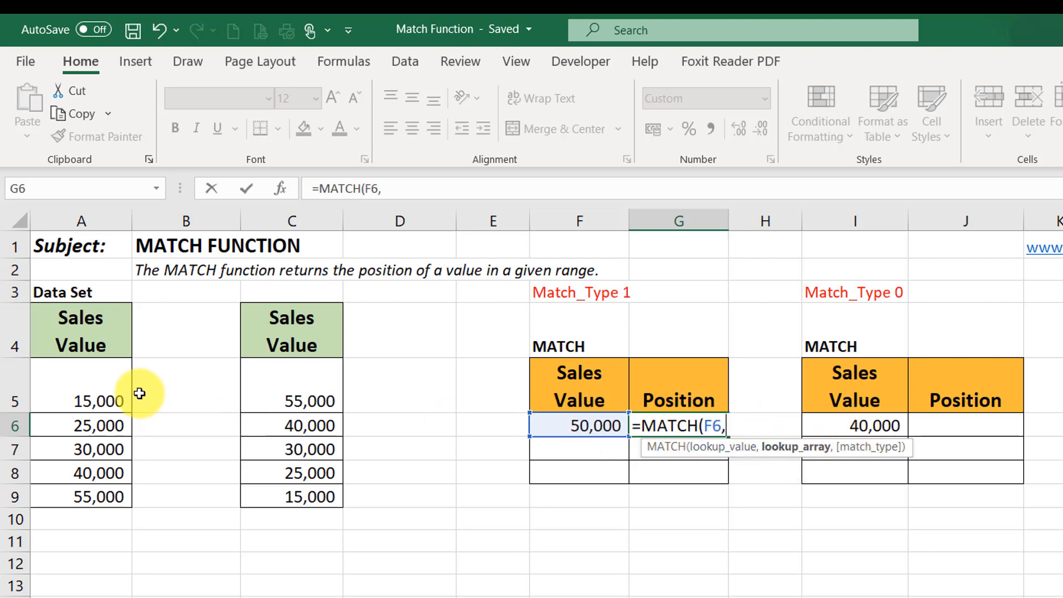
left_click_drag(97, 378, 82, 495)
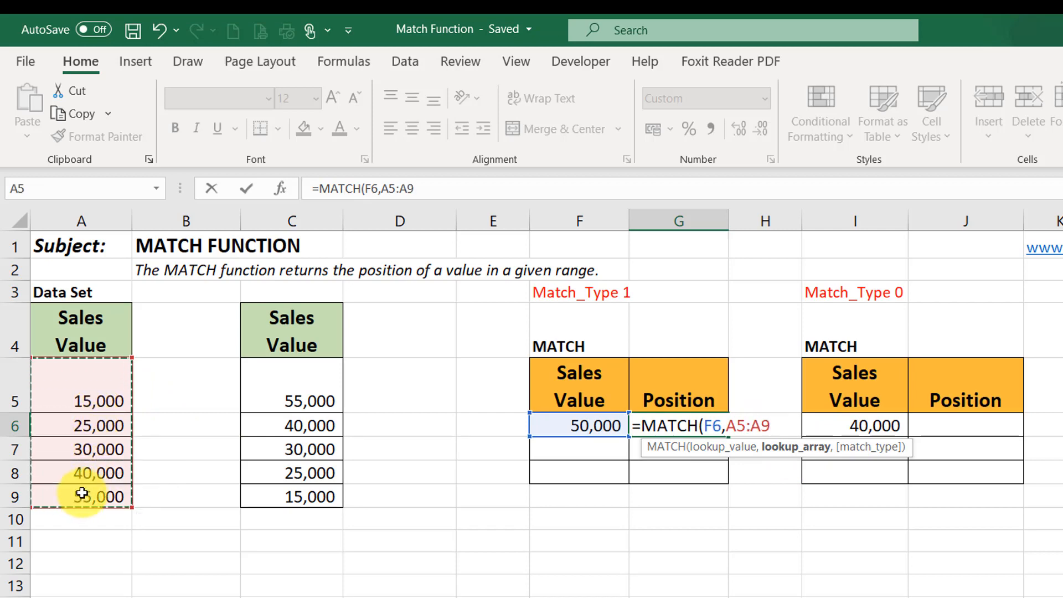
type(",")
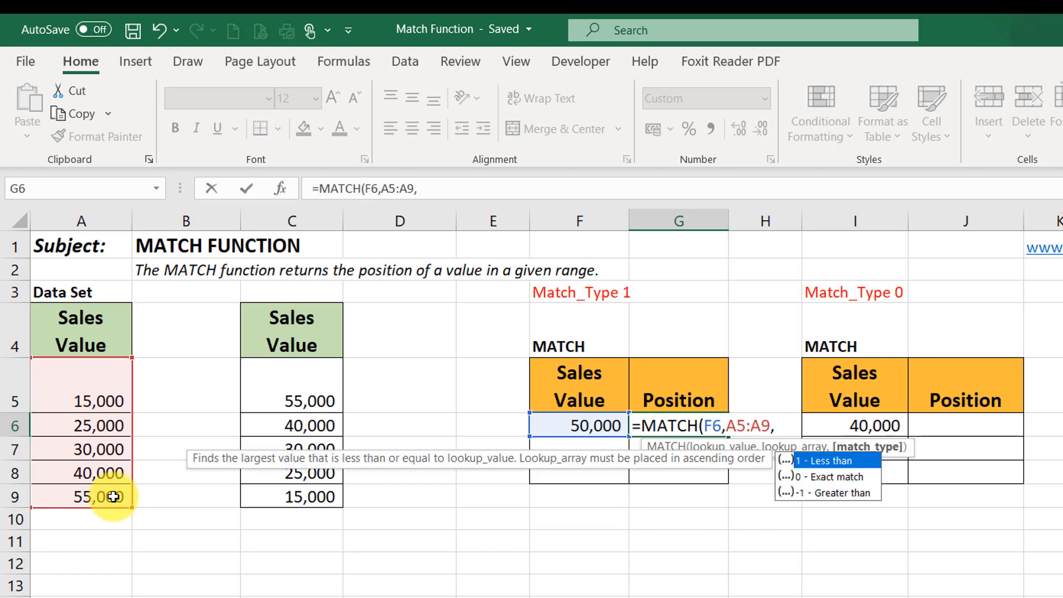
type("1")
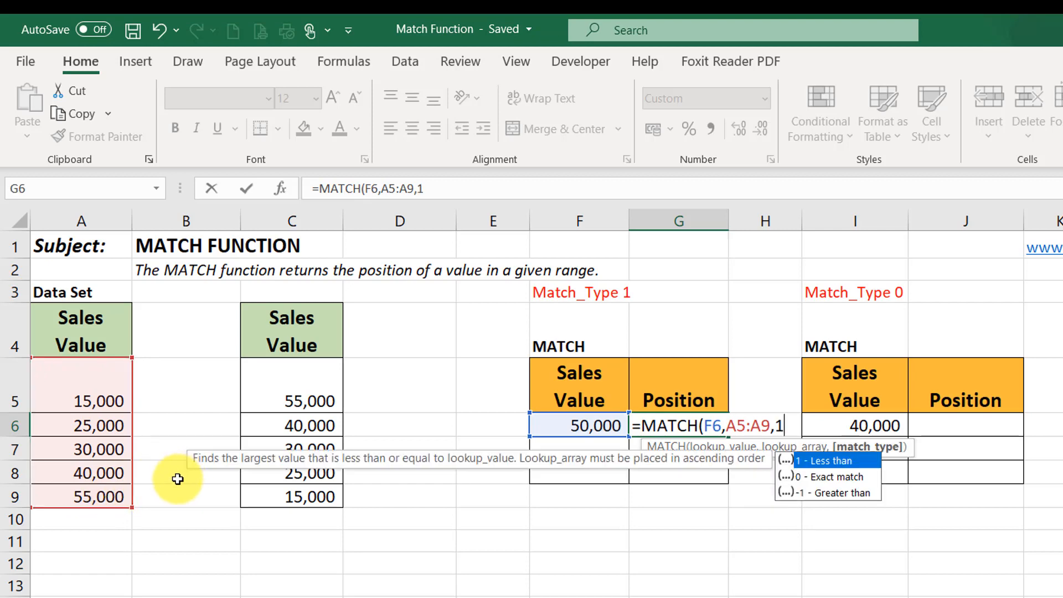
type(")")
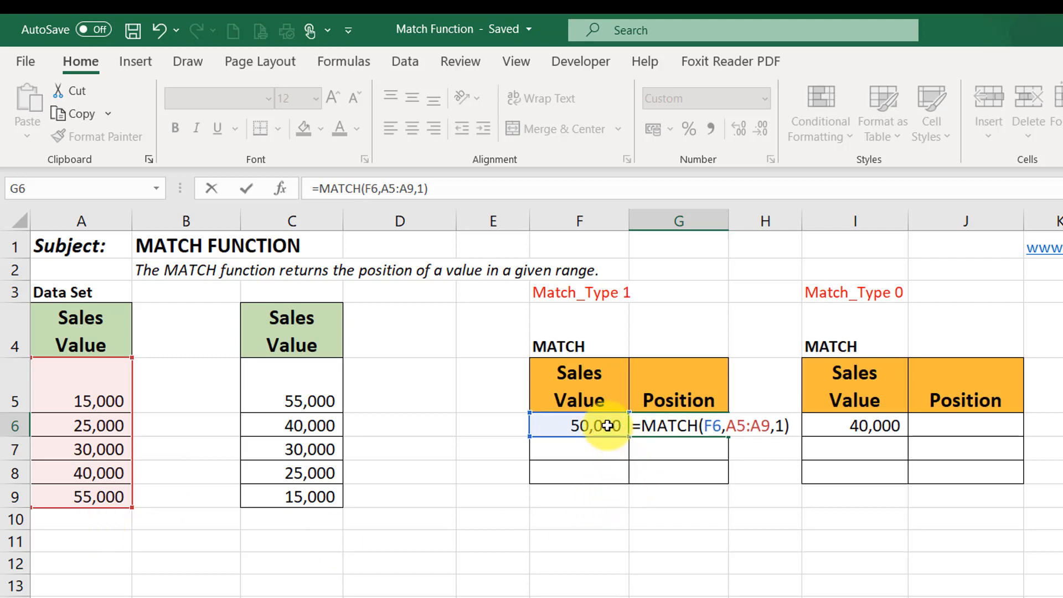
key("BackSpace")
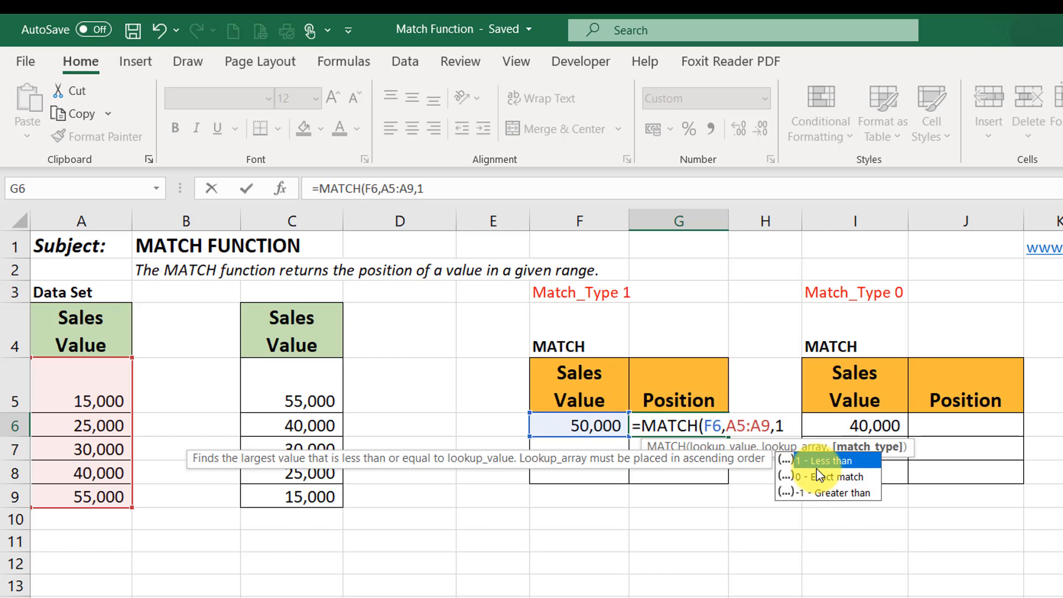
type(")")
key("Return")
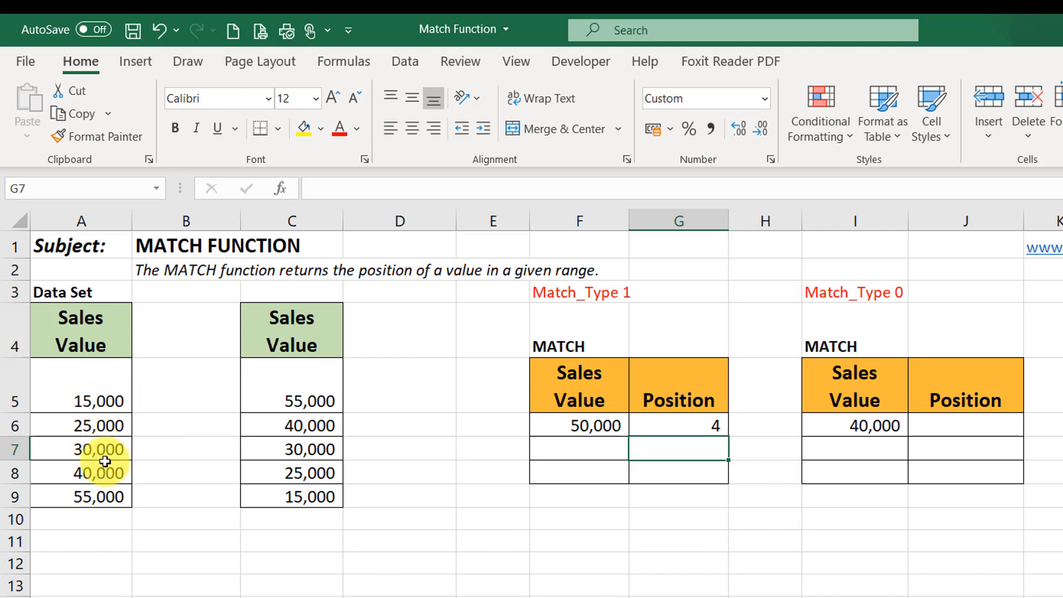
- Check the Match_Type 1 result against lookup value F6 and the data set in A5:A9, especially A8
left_click(91, 474)
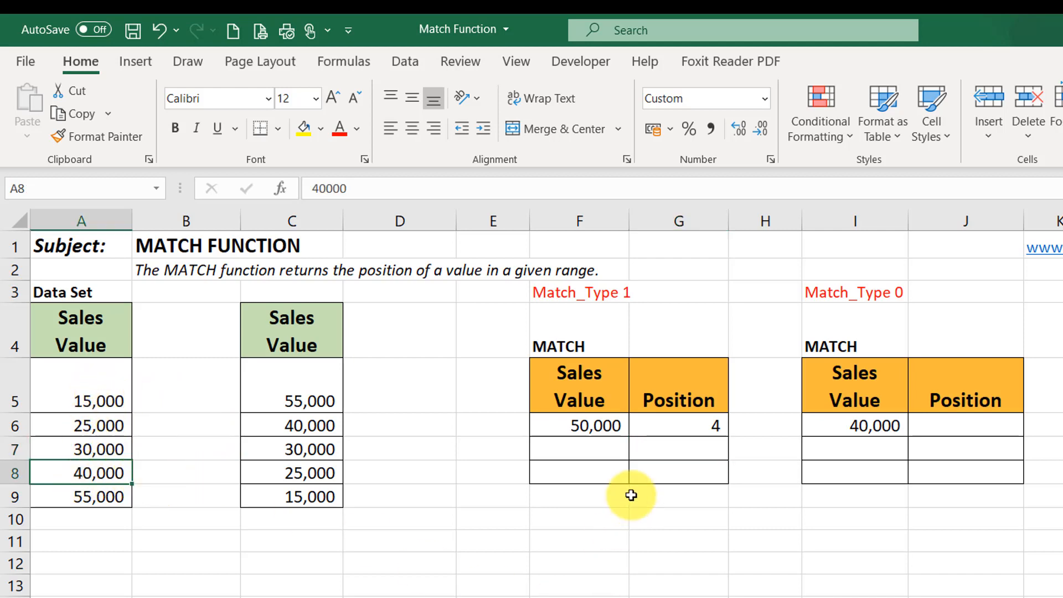
left_click(597, 423)
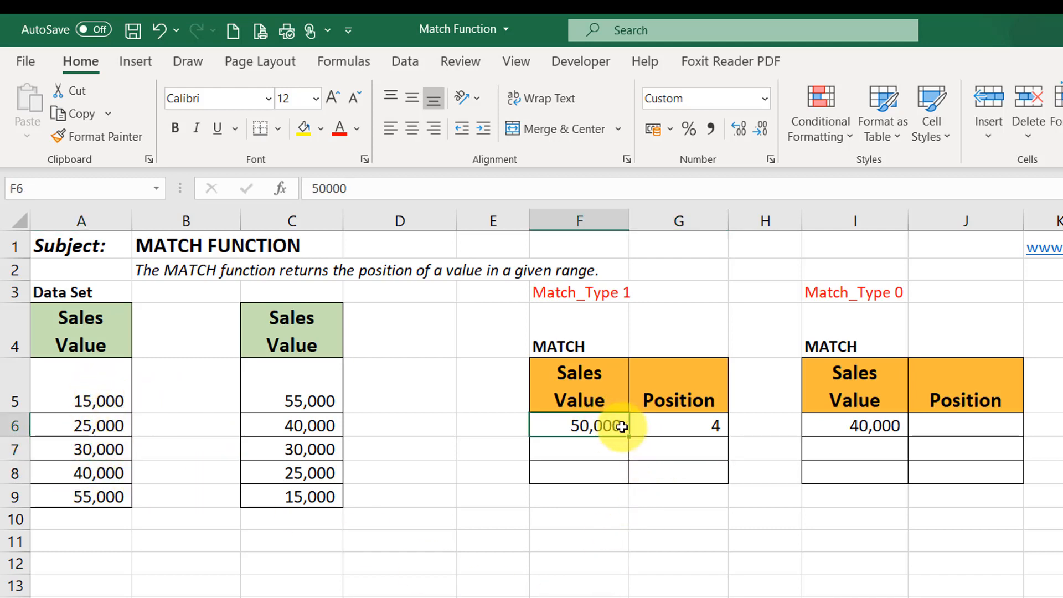
left_click_drag(85, 394, 61, 499)
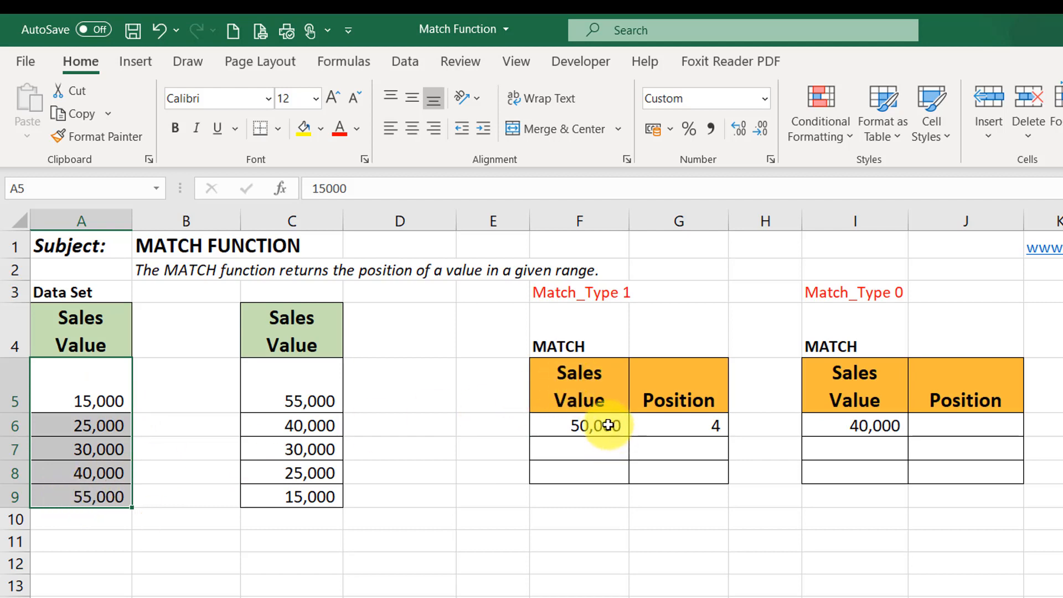
left_click(92, 474)
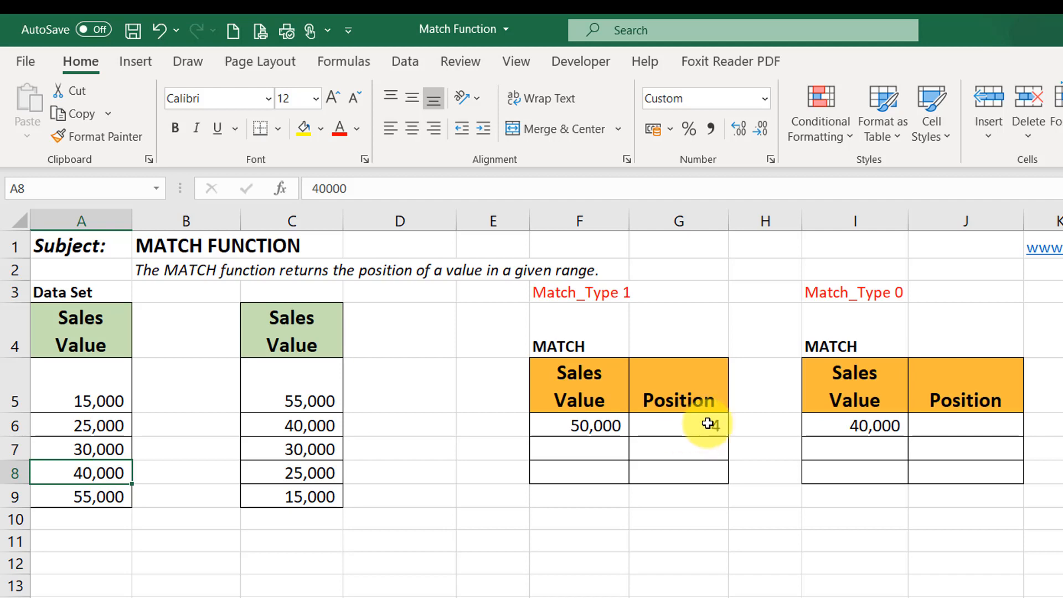
- Enter =MATCH(I6,A5:A9,0) in Position cell J6 of the Match_Type 0 table
left_click(934, 427)
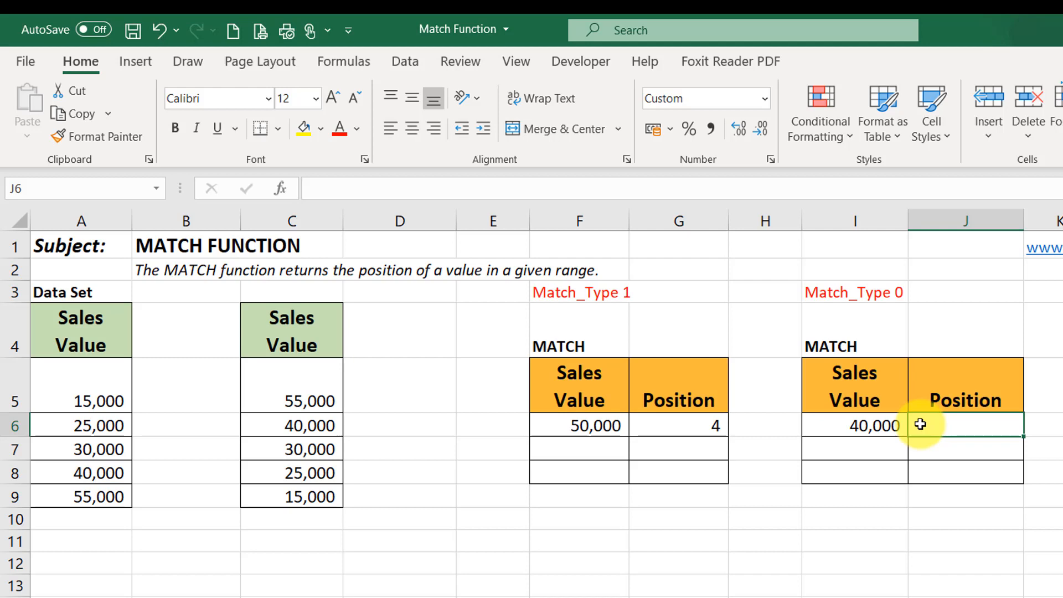
type("=")
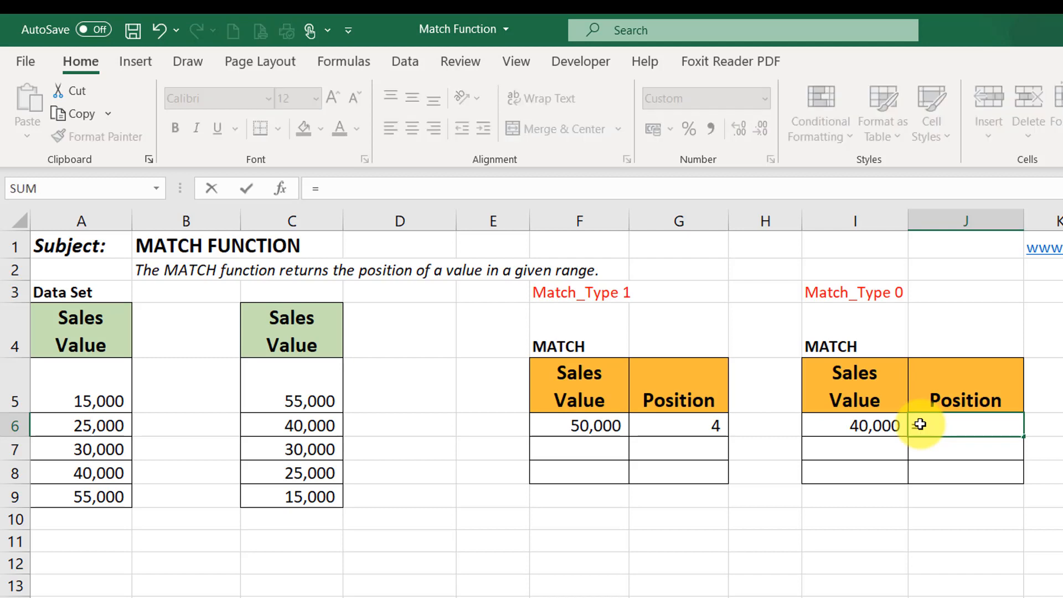
type("match")
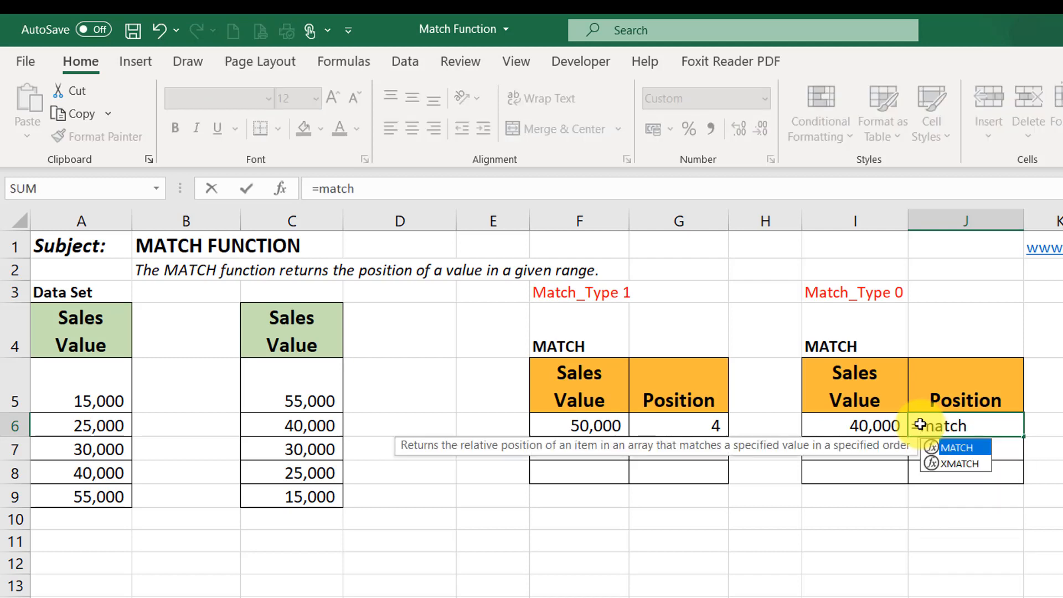
key("Tab")
left_click(855, 425)
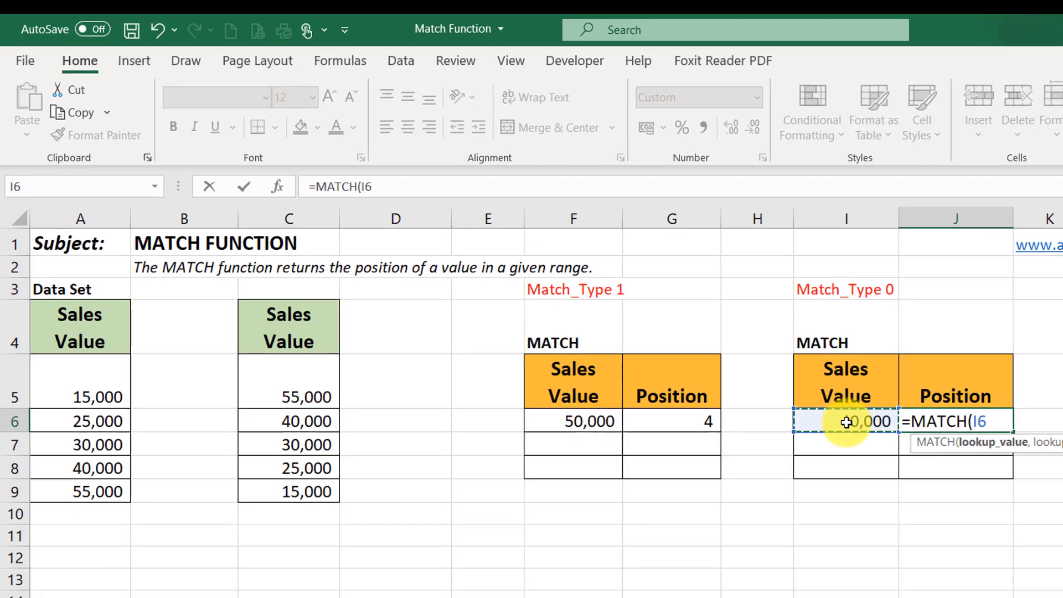
type(",")
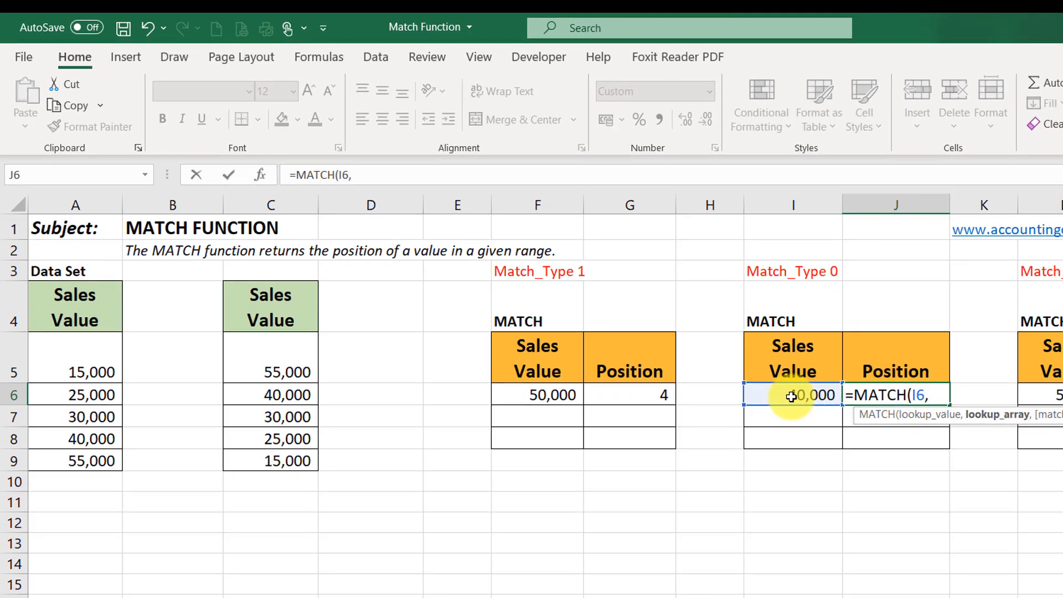
left_click_drag(57, 342, 28, 463)
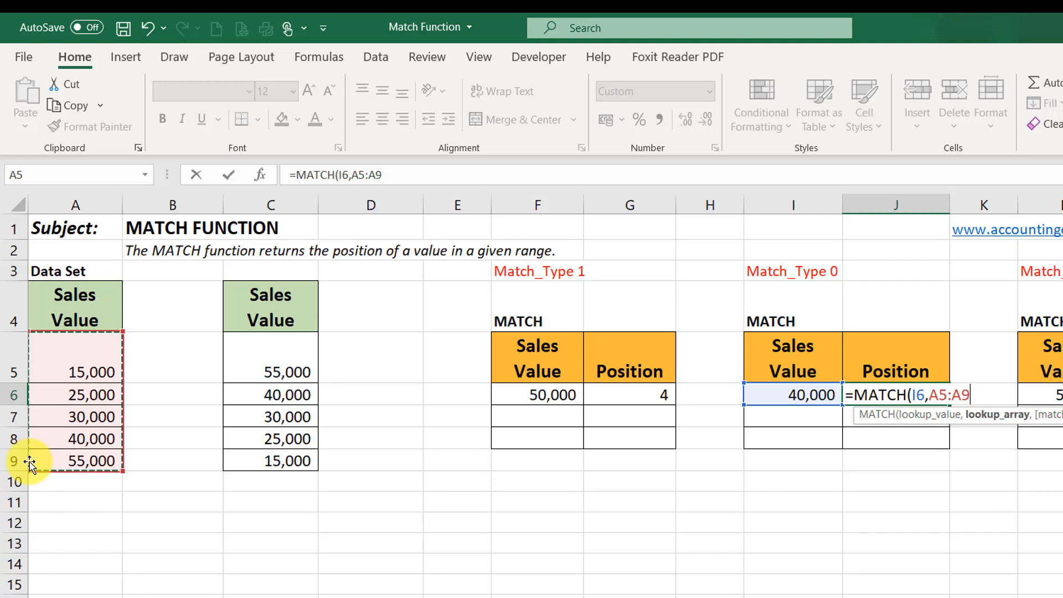
type(",")
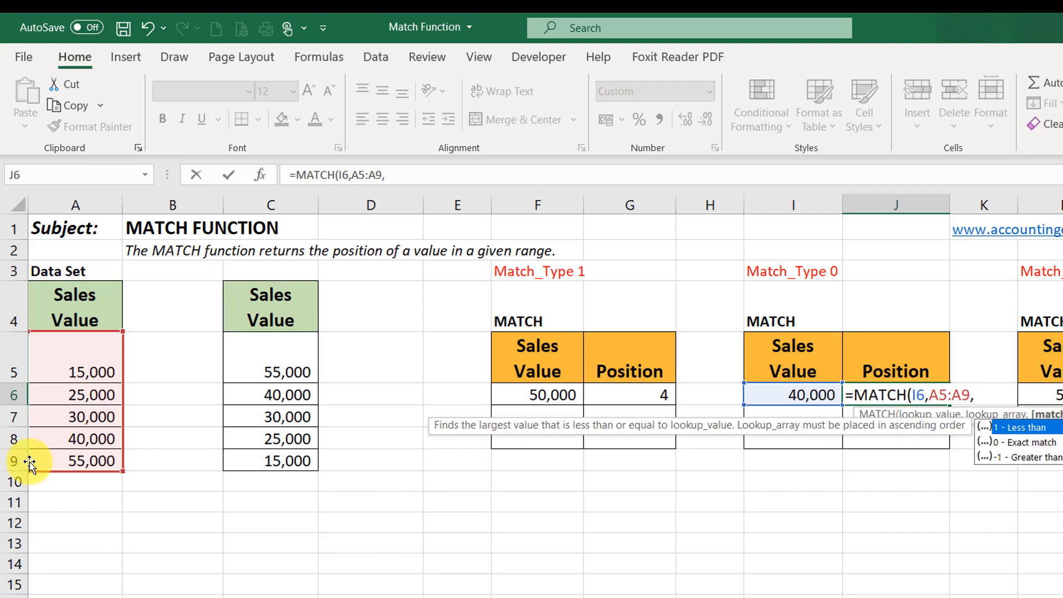
type("0)")
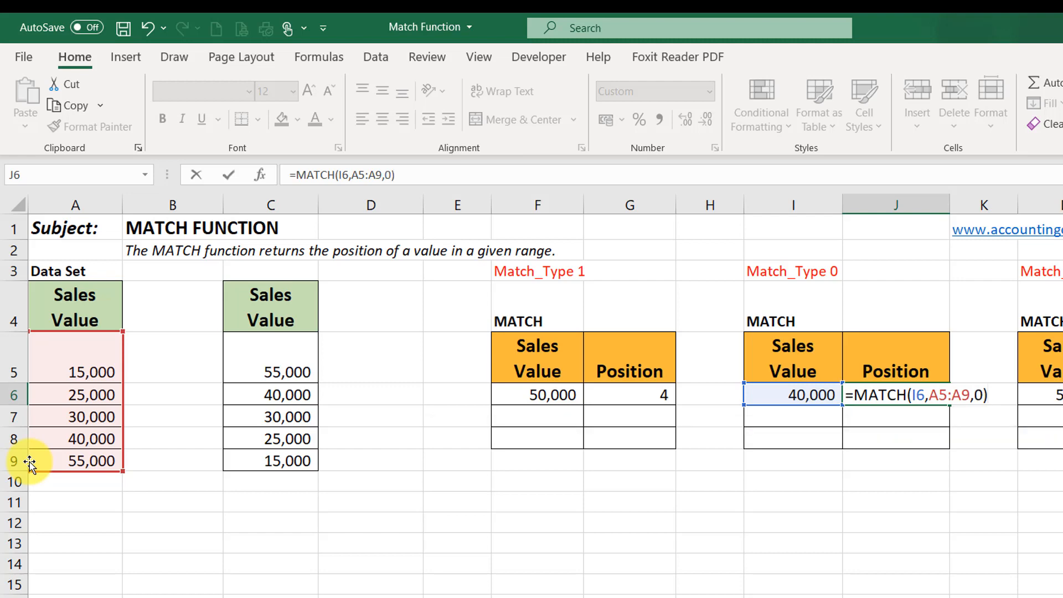
key("Return")
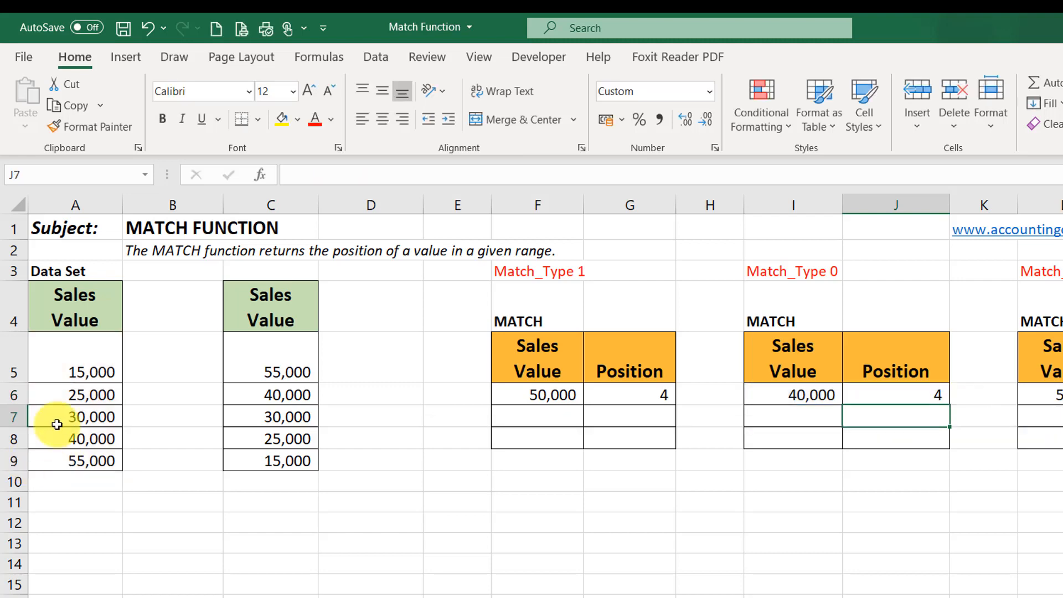
- Check the exact-match result in J6 against lookup value I6 and the data set in A5:A9
left_click(95, 443)
mouse_move(81, 361)
left_mouse_down()
mouse_move(40, 422)
mouse_move(77, 461)
left_mouse_up()
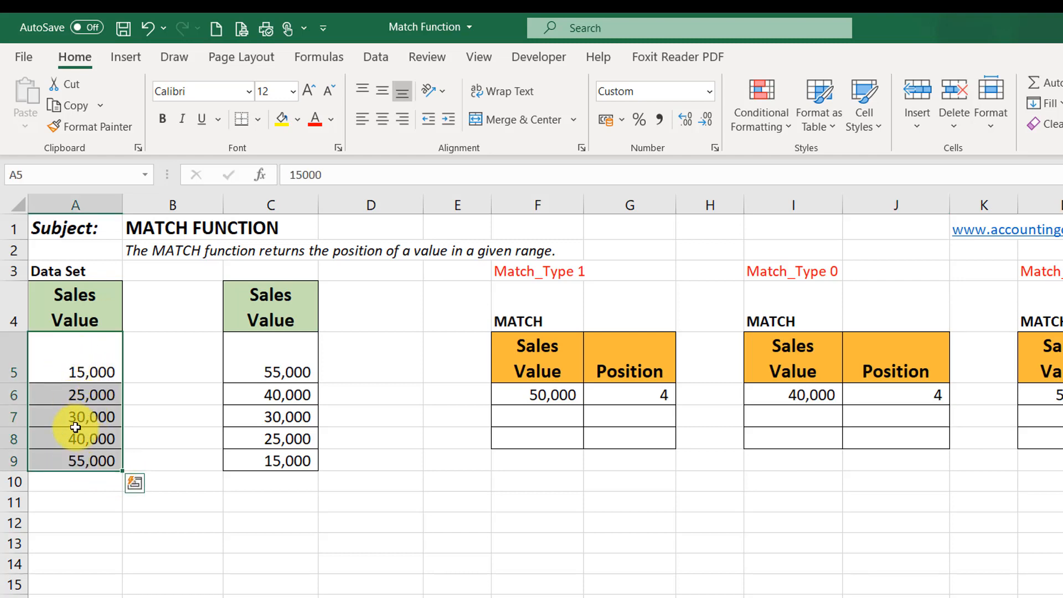
left_click(906, 399)
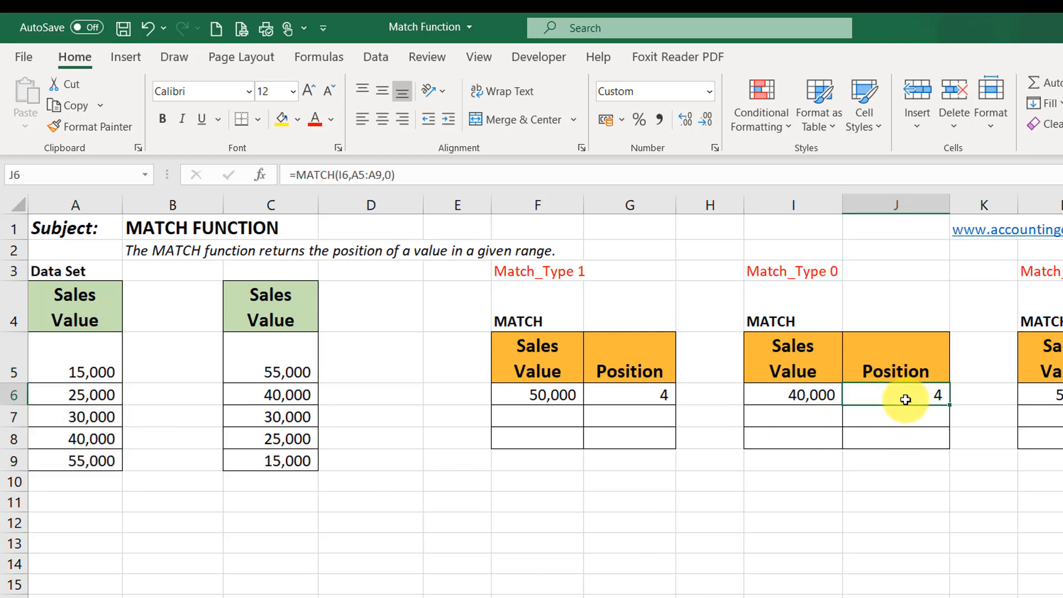
left_click(809, 394)
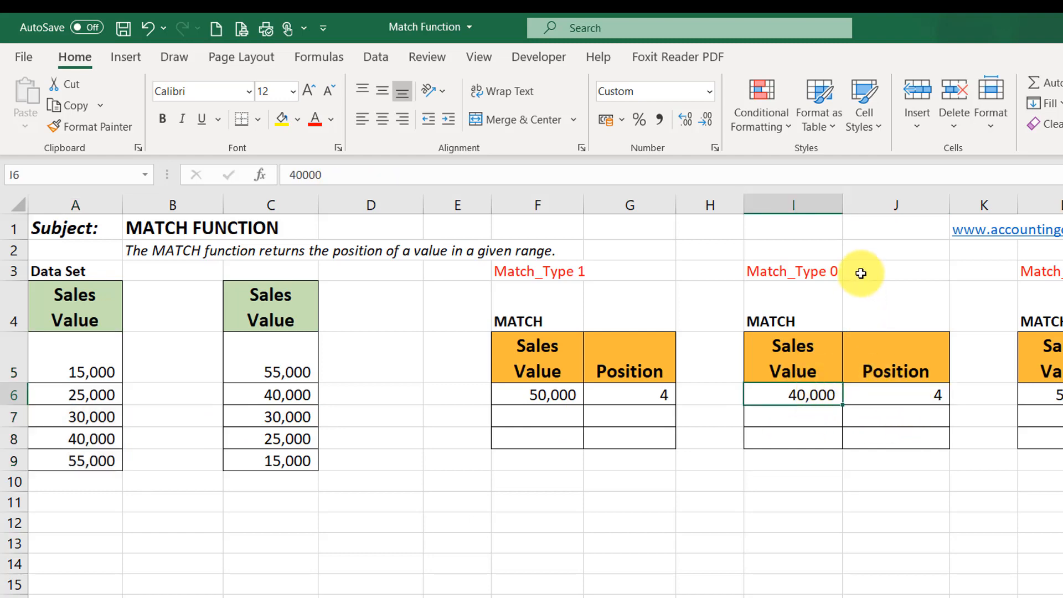
left_click(892, 394)
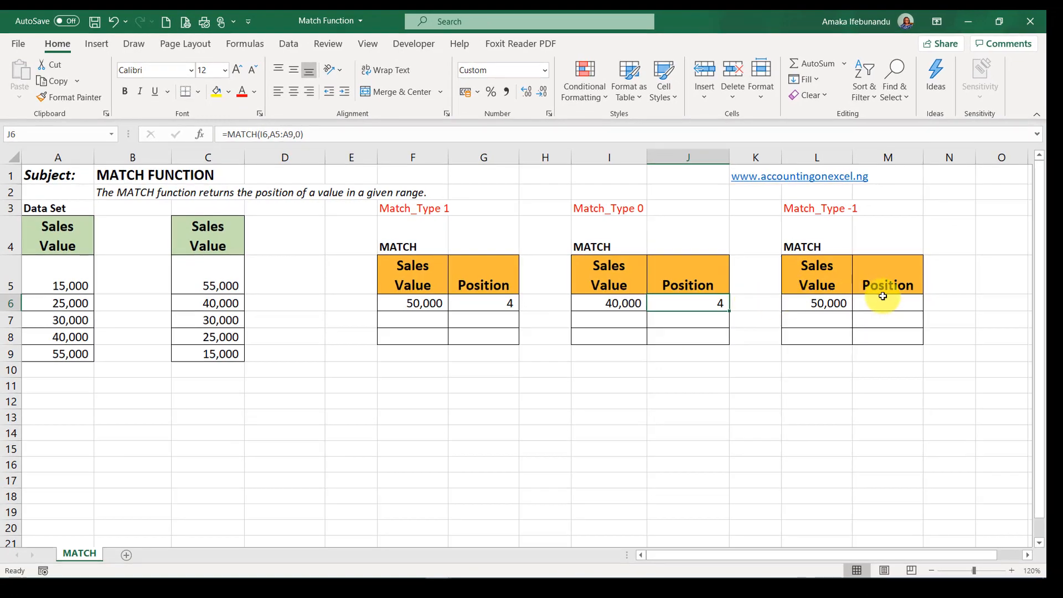
- Enter =MATCH(L6,C5:C9,-1) in Position cell M6 of the Match_Type -1 table
left_click(875, 302)
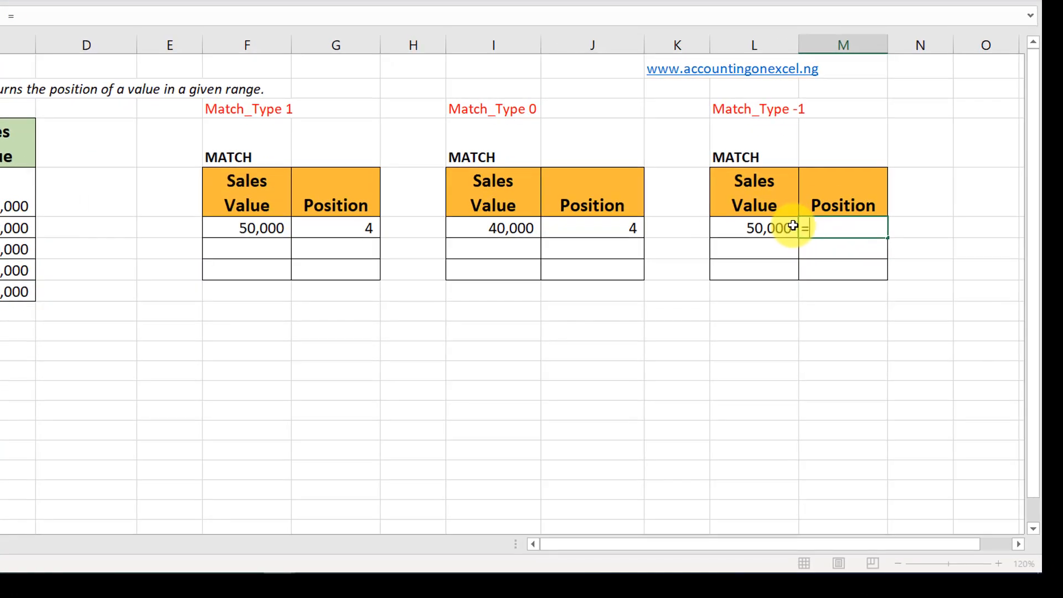
type("=matc")
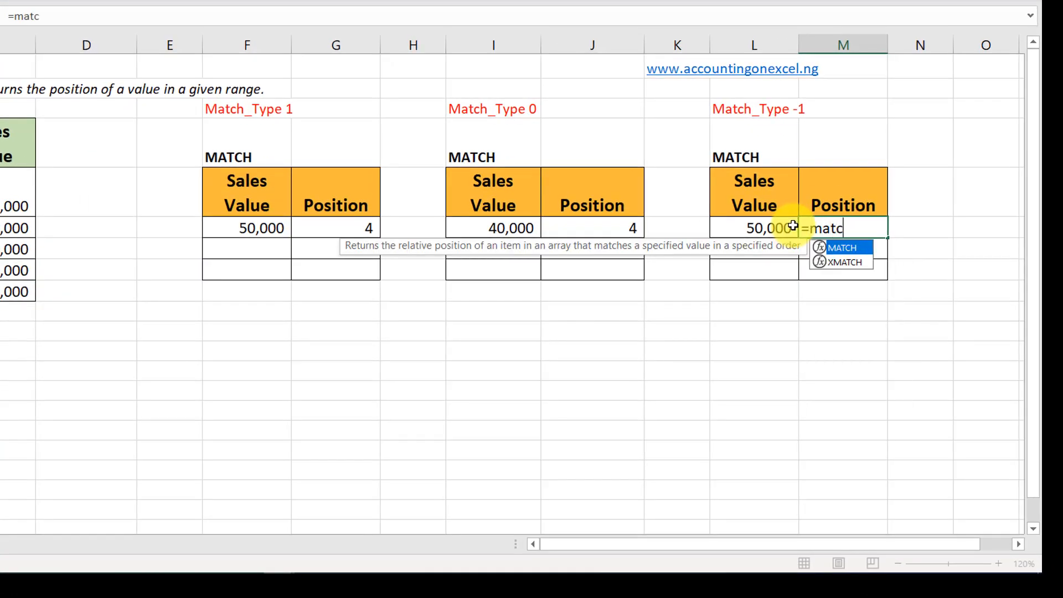
type("h")
key("Tab")
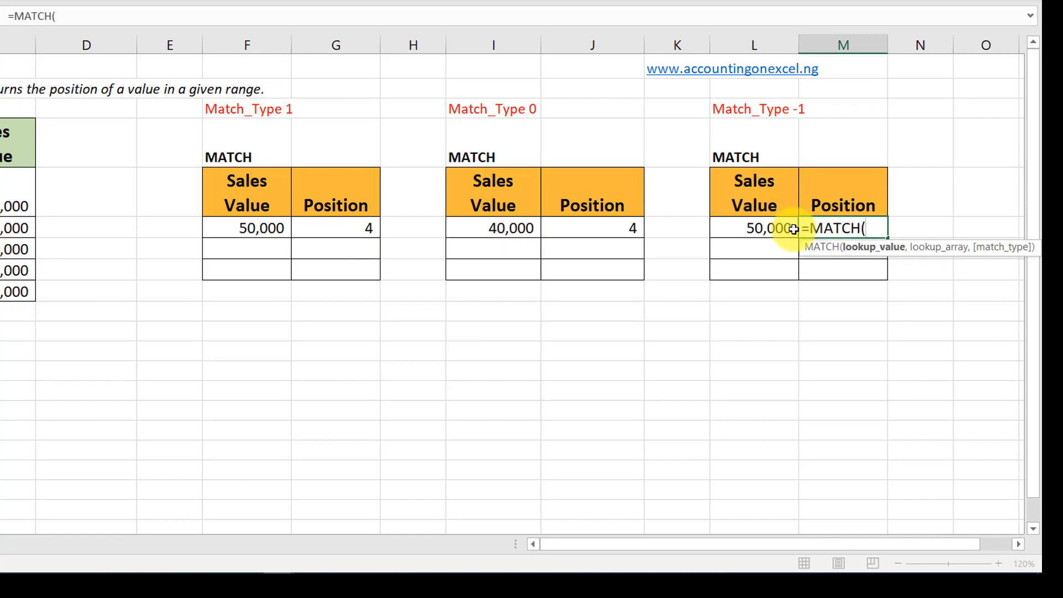
left_click(768, 228)
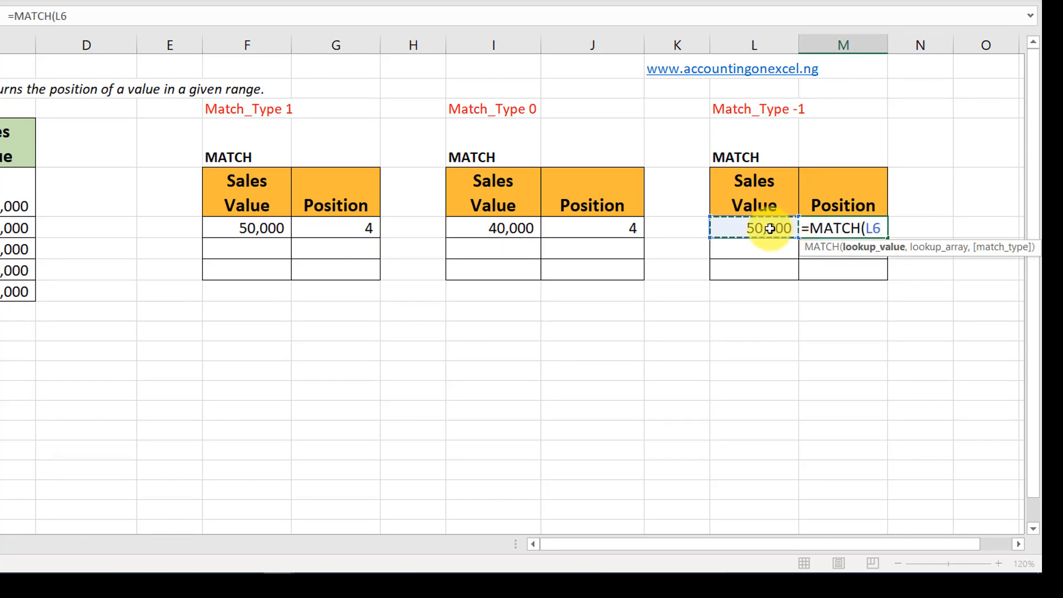
type(",")
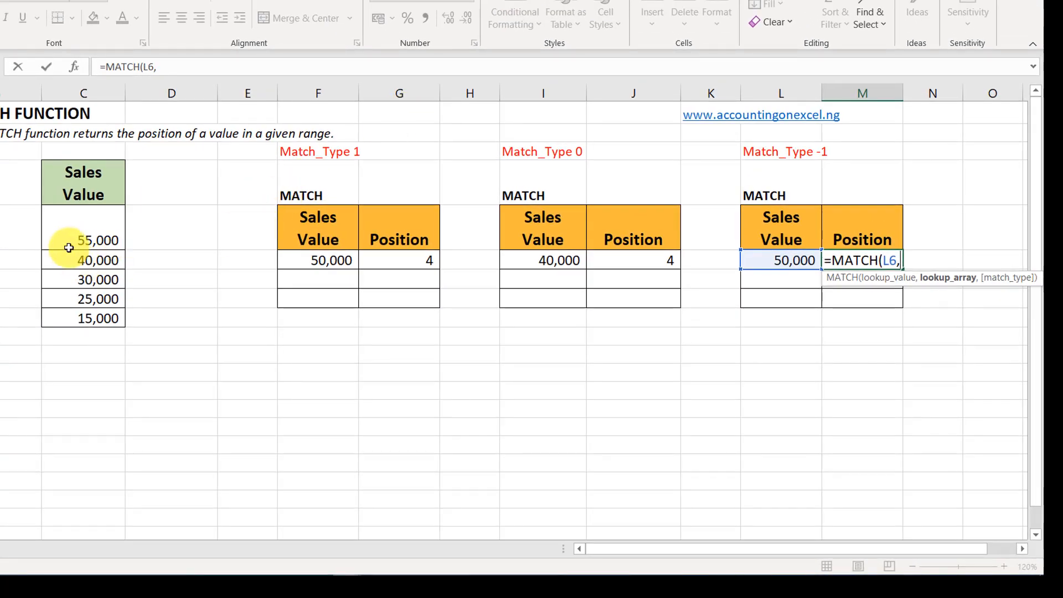
left_click(85, 237)
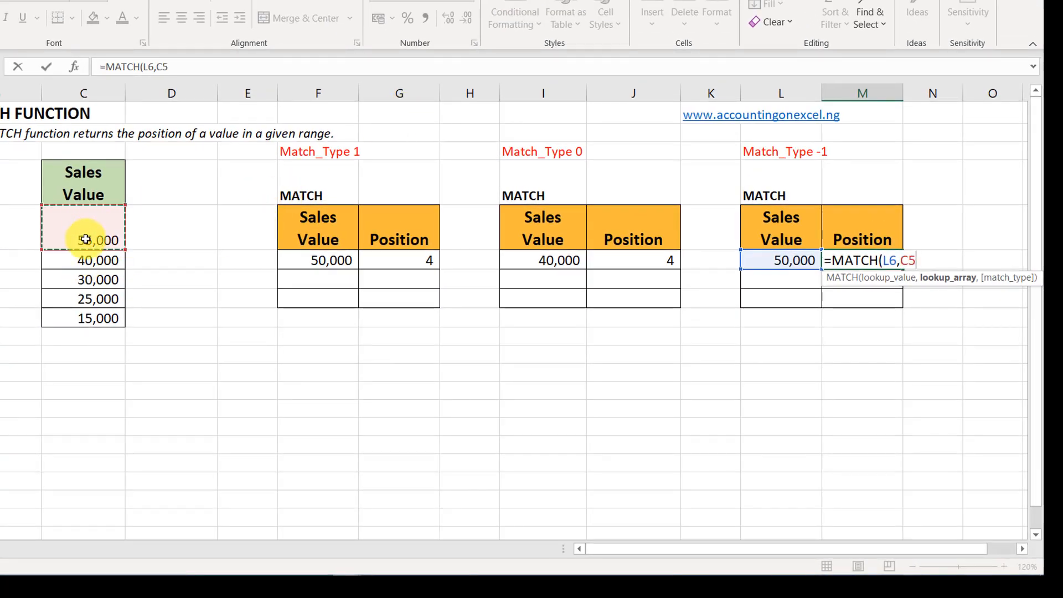
left_click_drag(84, 239, 83, 320)
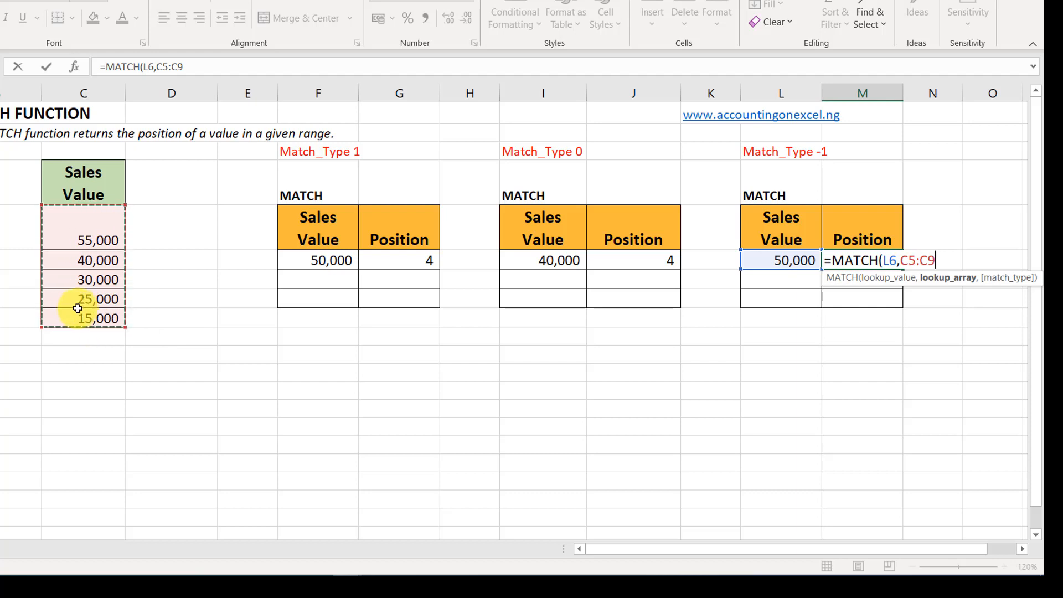
type(",")
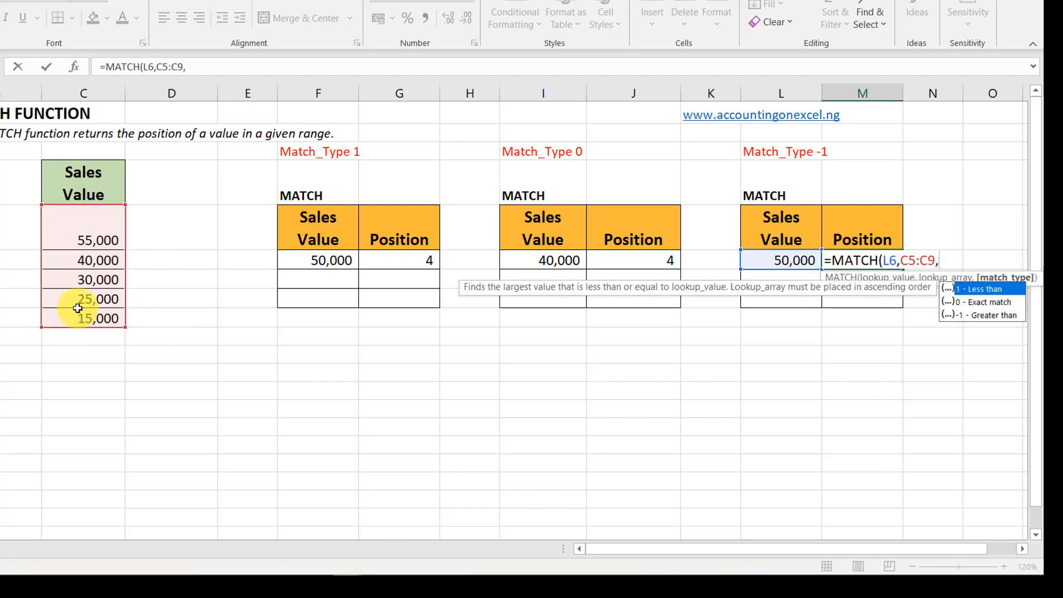
type("-1")
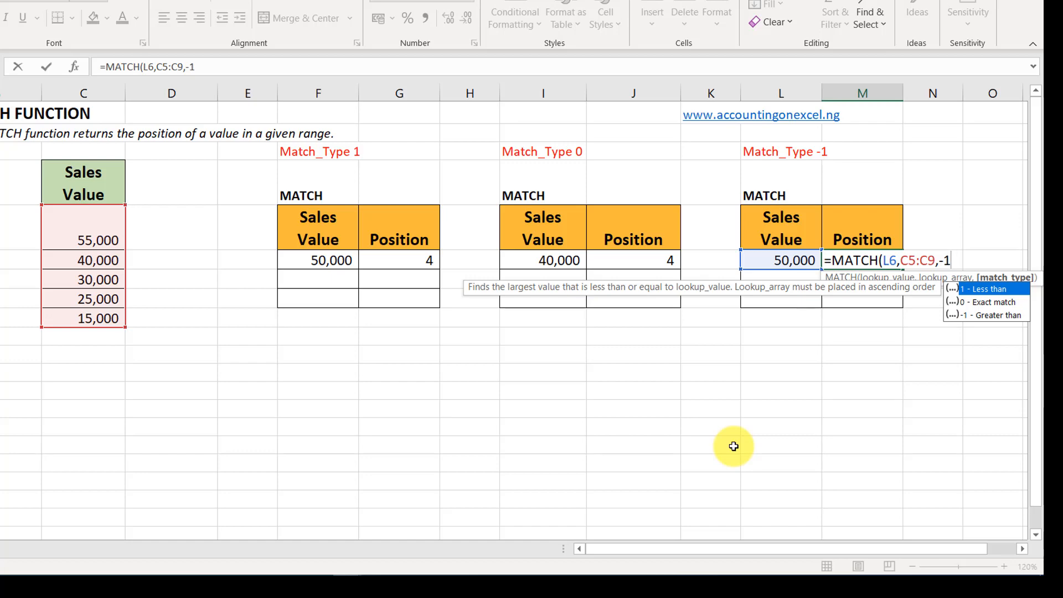
type(")")
key("Return")
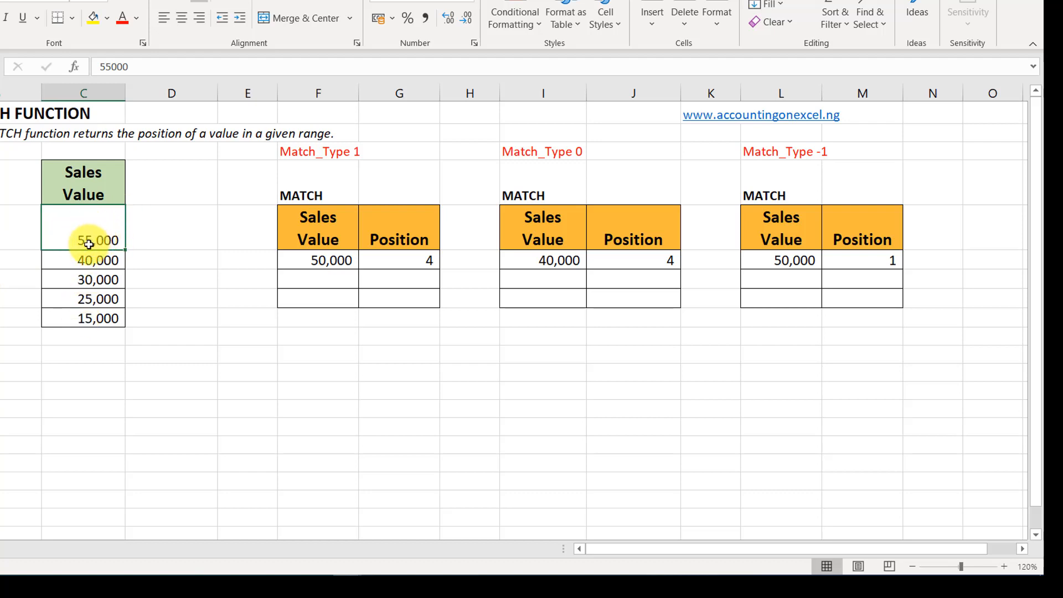
- Change the second value of the descending data set, cell C6, to 52000
left_click(98, 267)
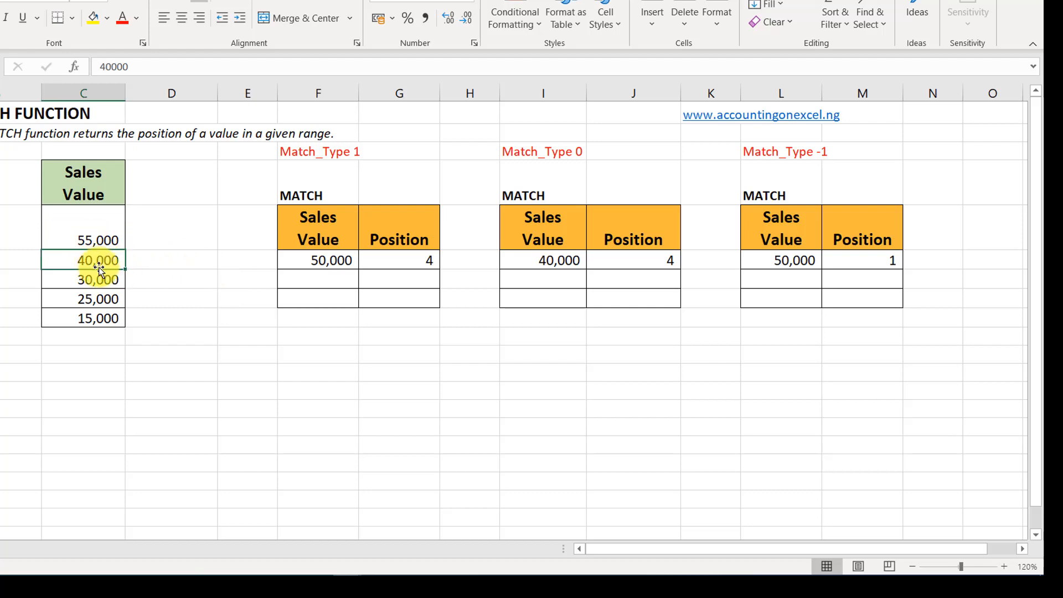
type("52000")
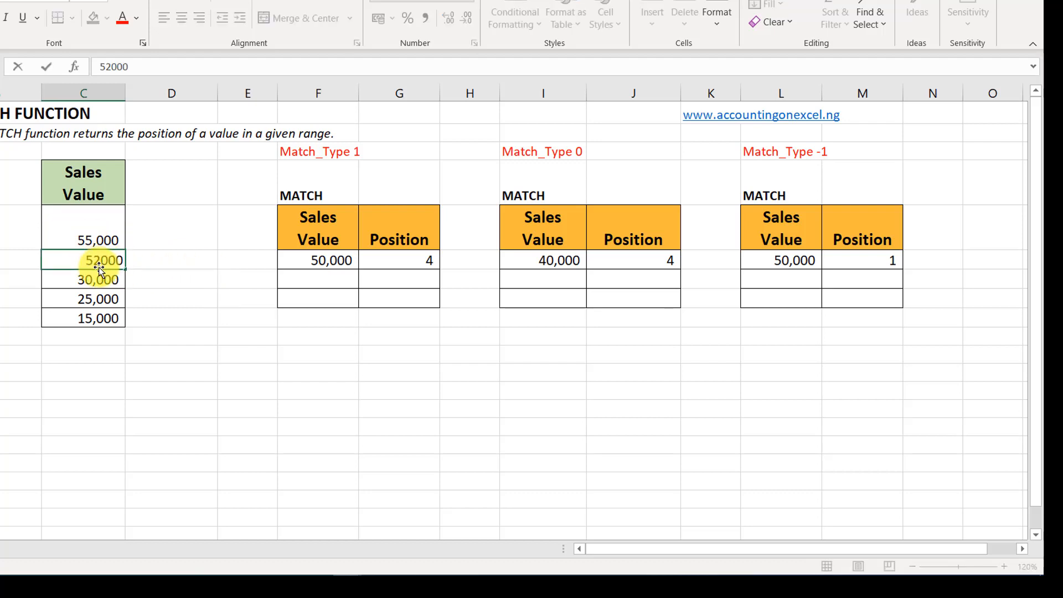
key("Return")
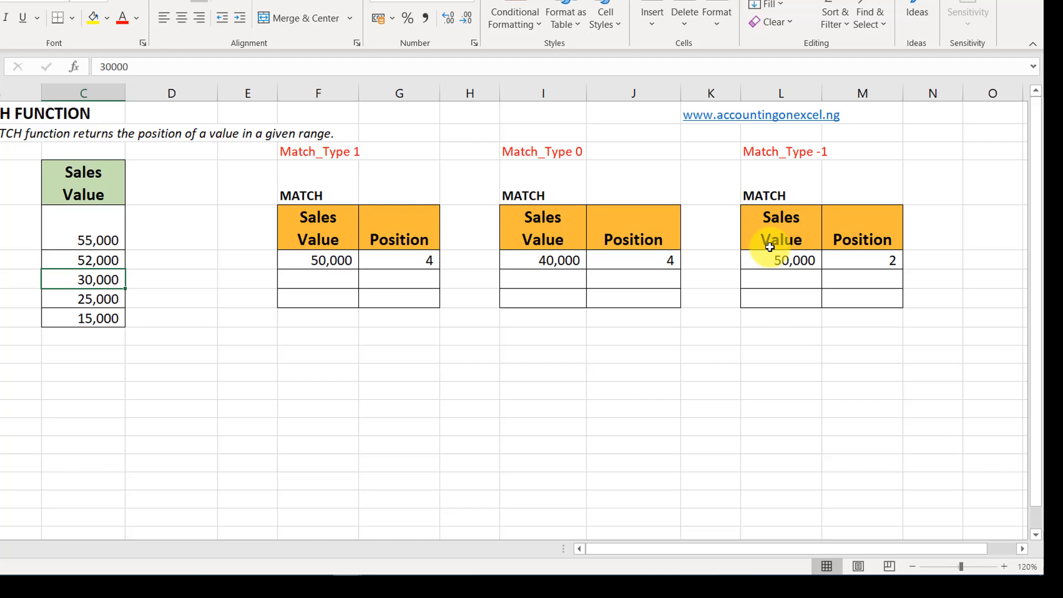
- Check the Match_Type -1 result in M6 against lookup value L6 and the data set in C5:C9
left_click(835, 260)
left_click(770, 266)
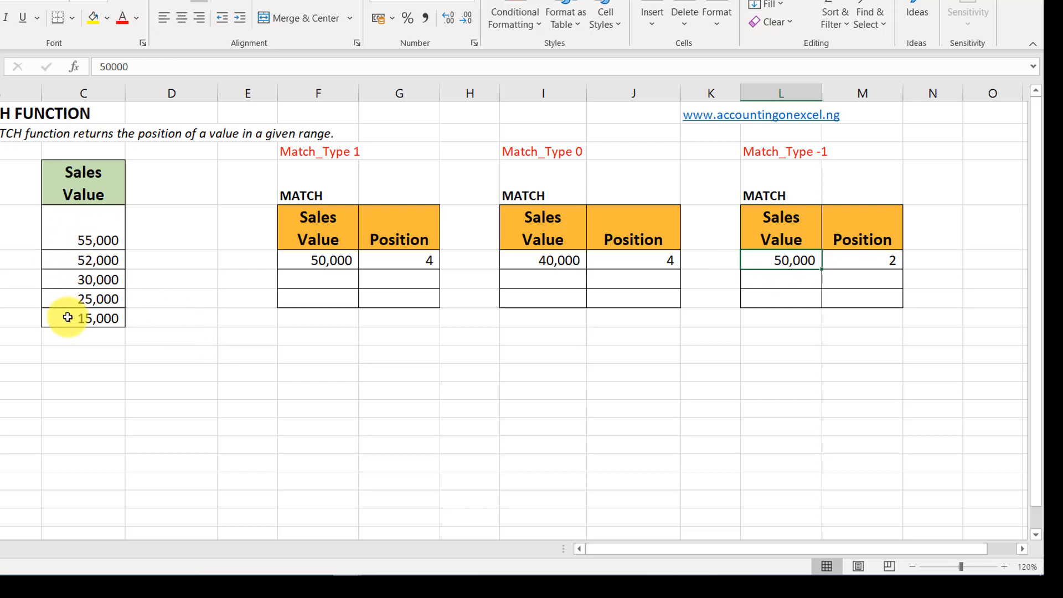
left_click(865, 259)
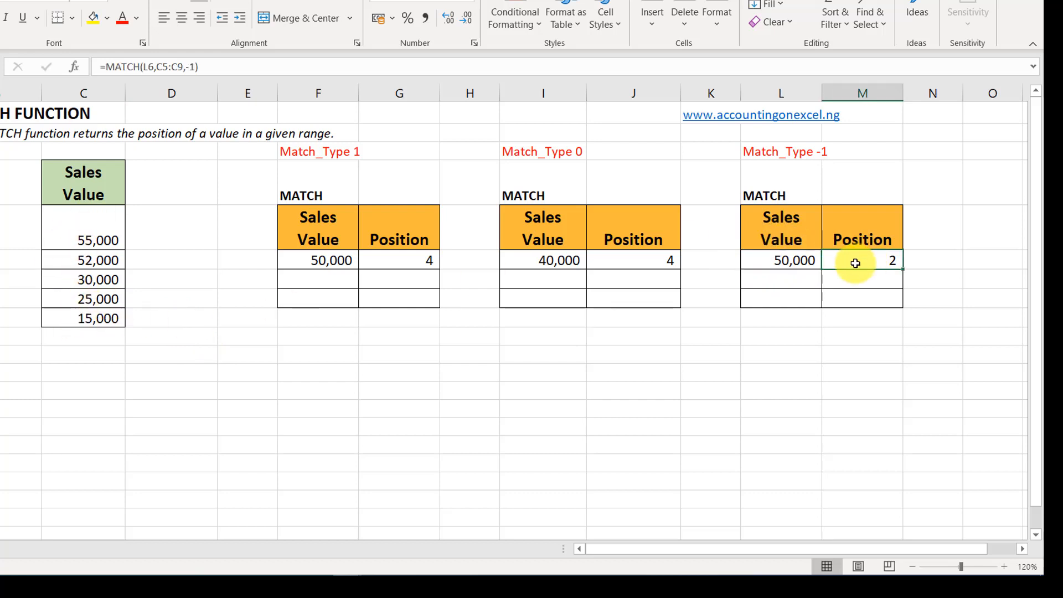